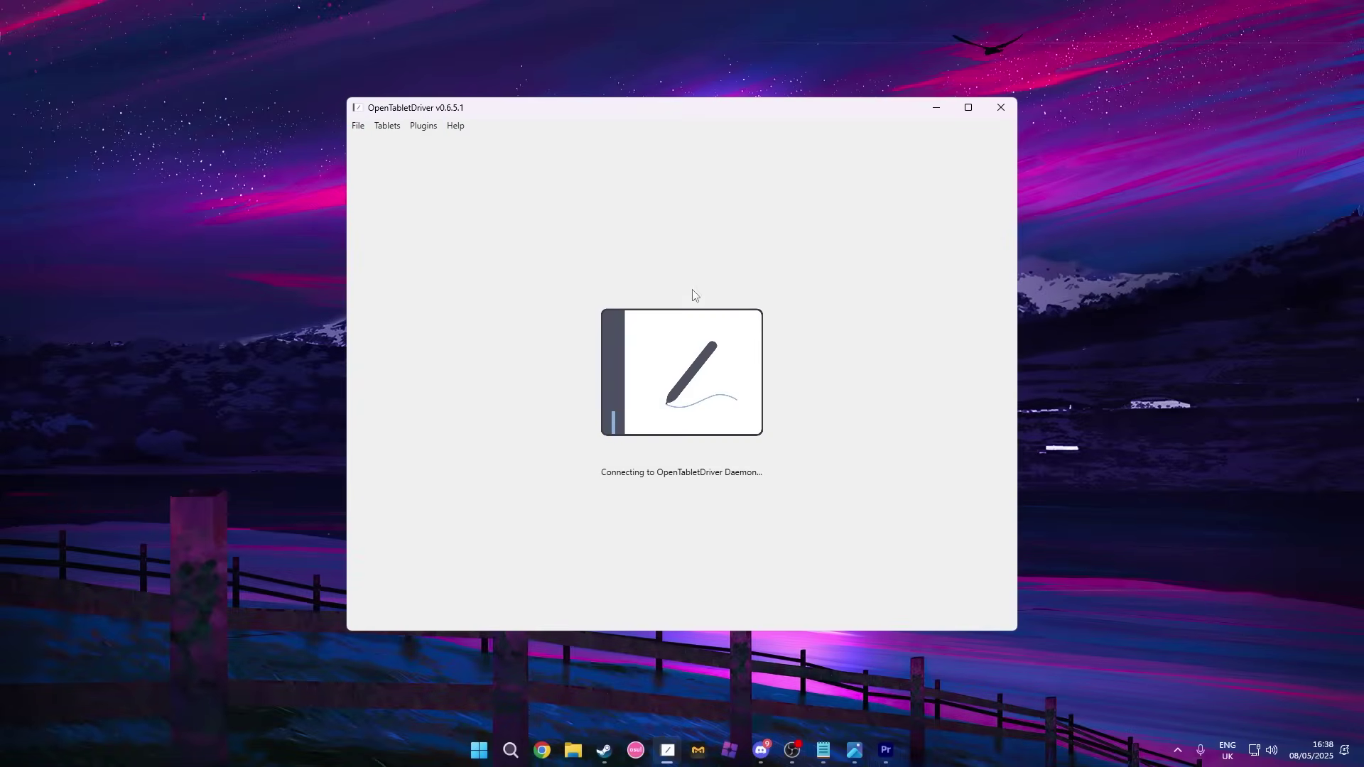
- Resize the Wacom CTH-680 tablet area to Full area and enter width 216 in OsuAreaCalculator
{"action": "left_click_drag", "start_coordinate": [692, 120], "coordinate": [348, 122]}
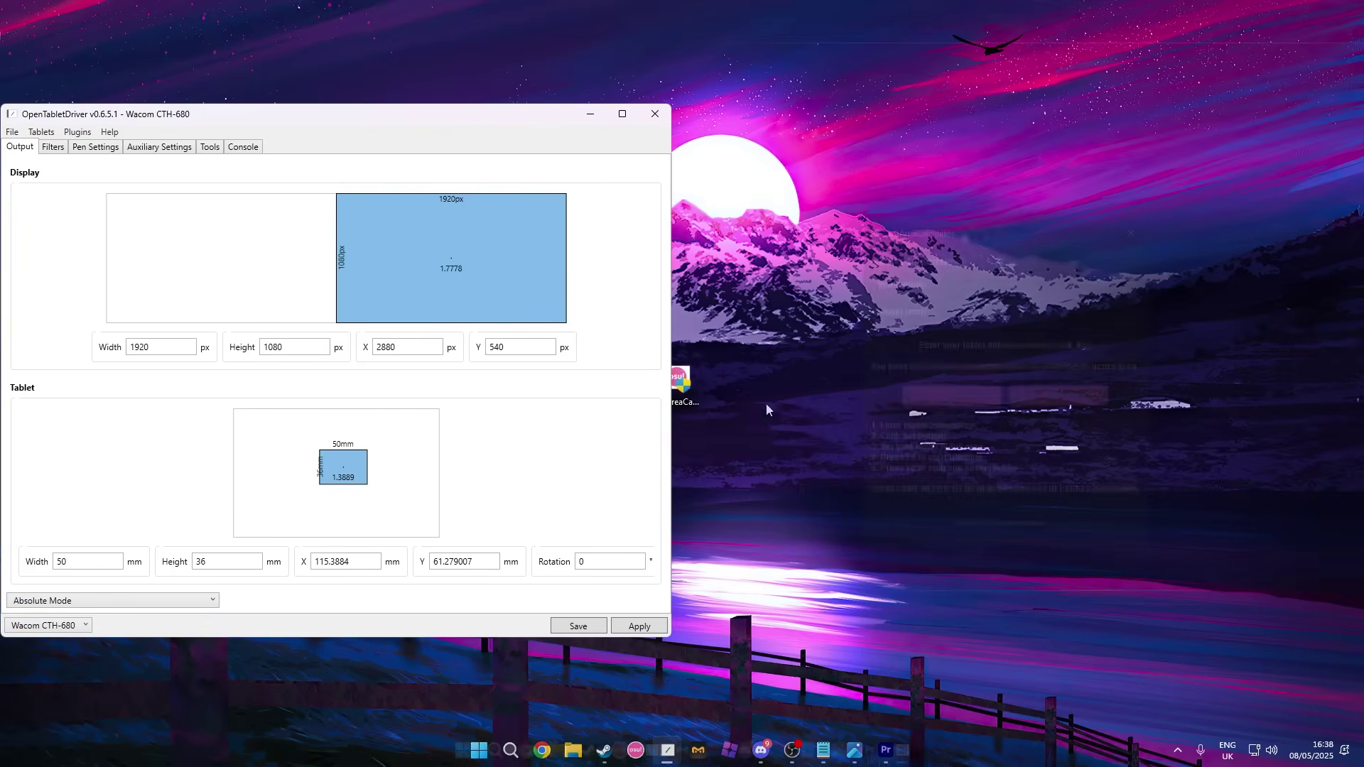
{"action": "left_click_drag", "start_coordinate": [430, 119], "coordinate": [550, 126]}
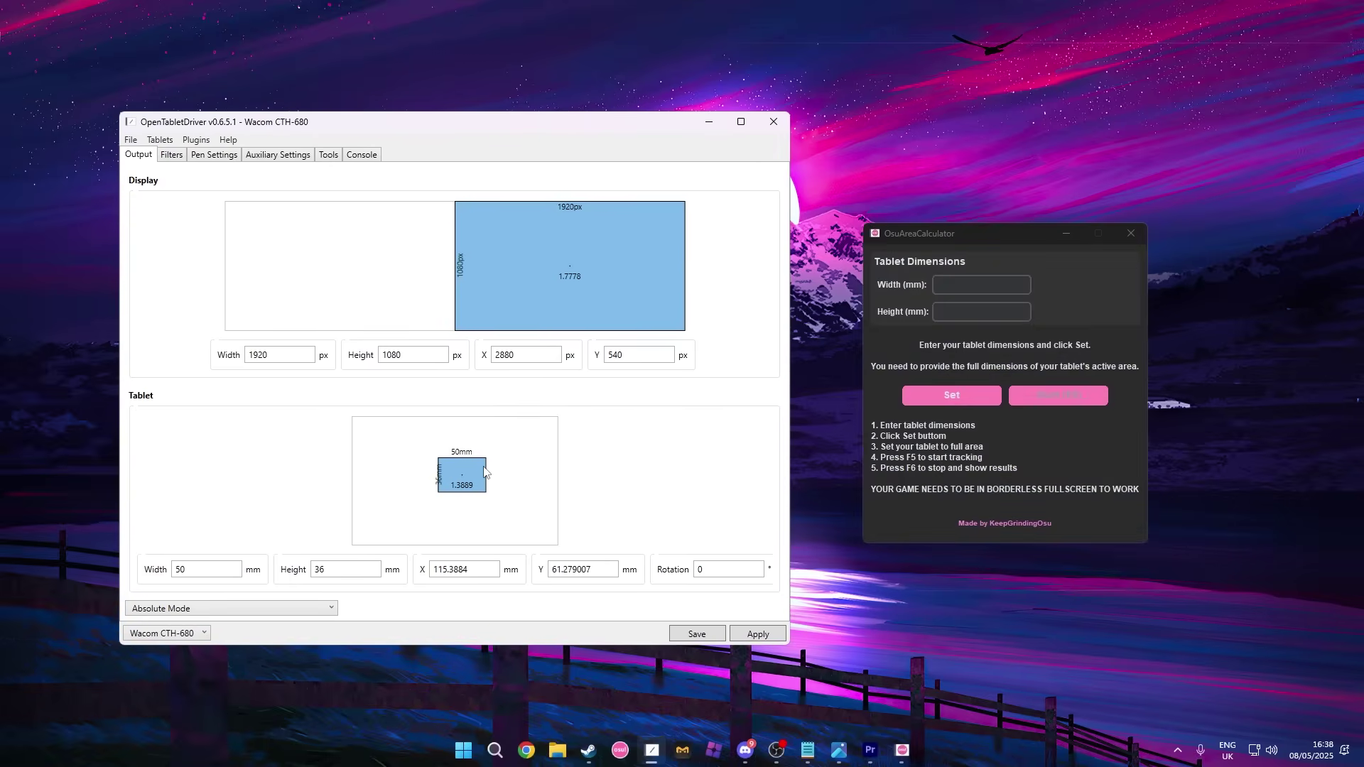
{"action": "right_click", "coordinate": [450, 472]}
{"action": "mouse_move", "coordinate": [513, 497]}
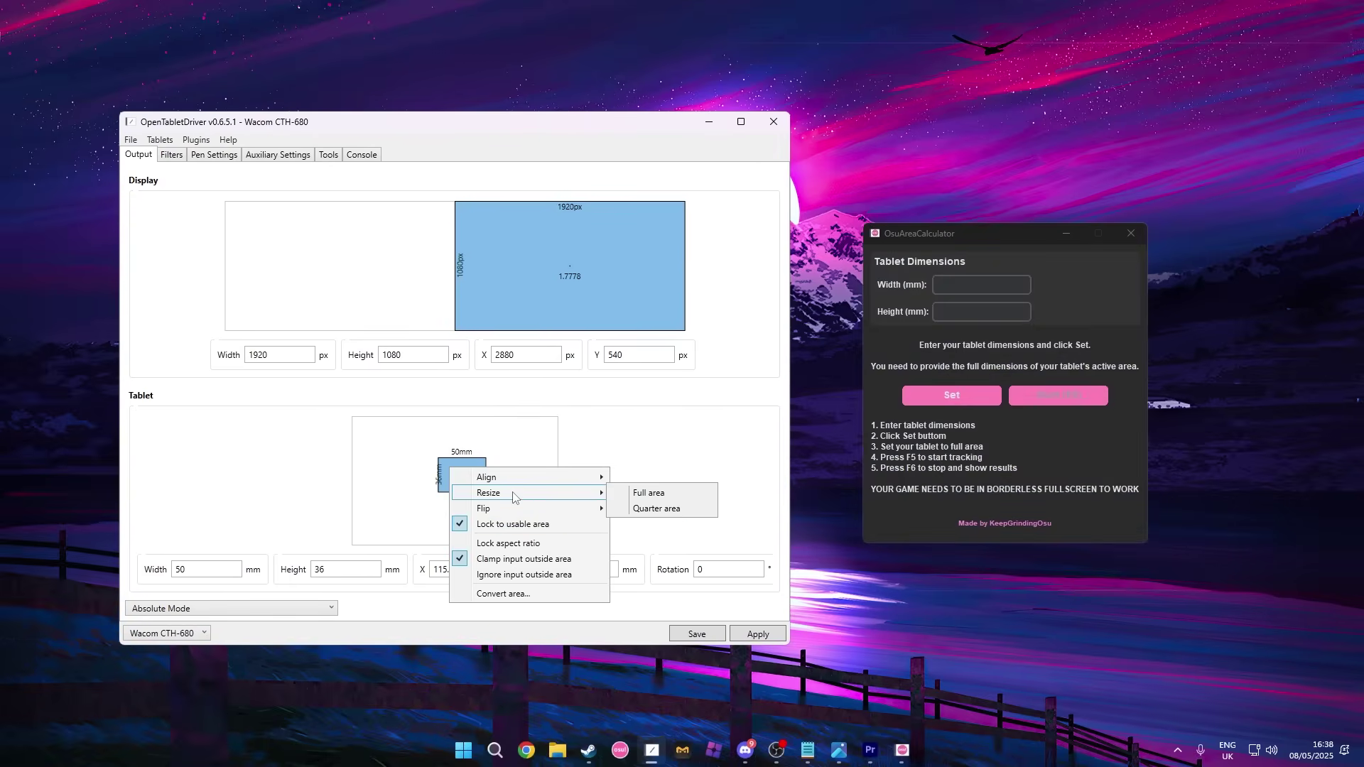
{"action": "left_click", "coordinate": [647, 493]}
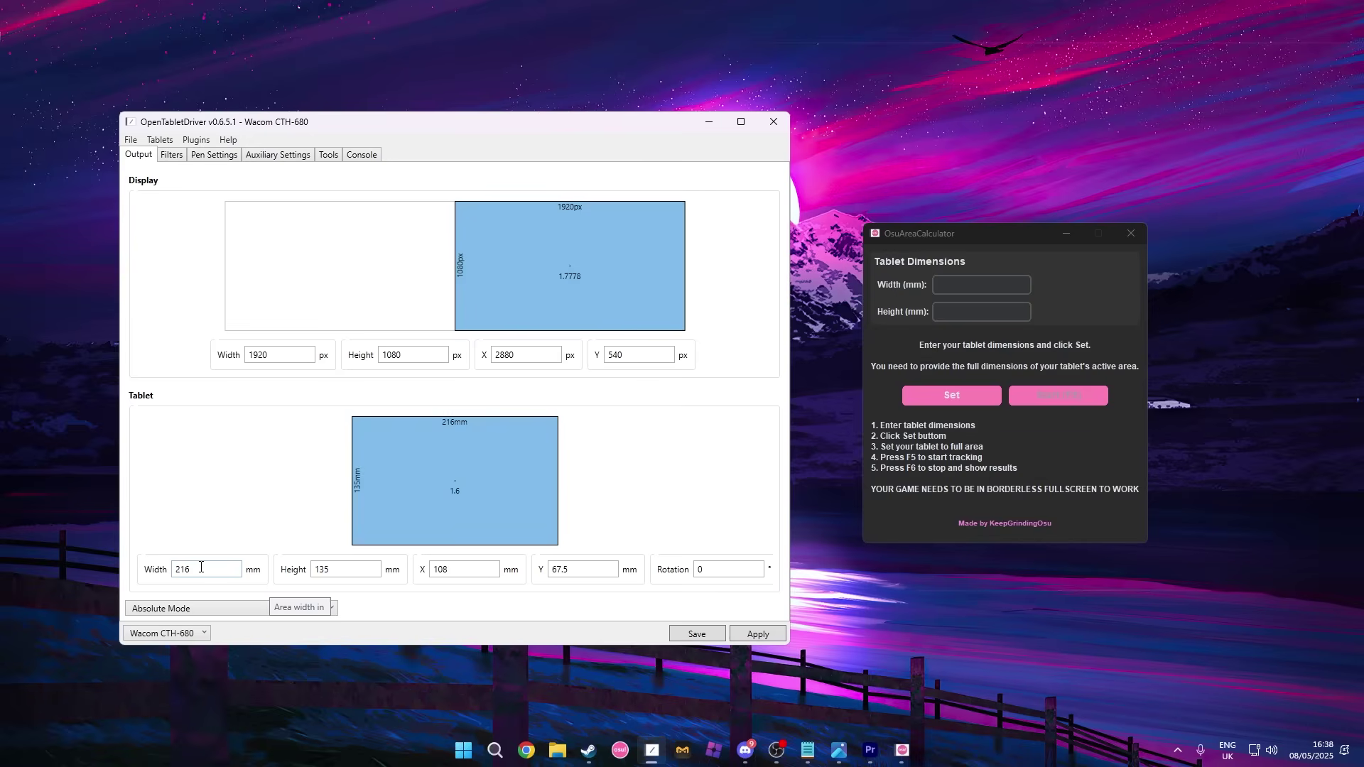
{"action": "type", "text": "216"}
{"action": "left_click", "coordinate": [947, 310]}
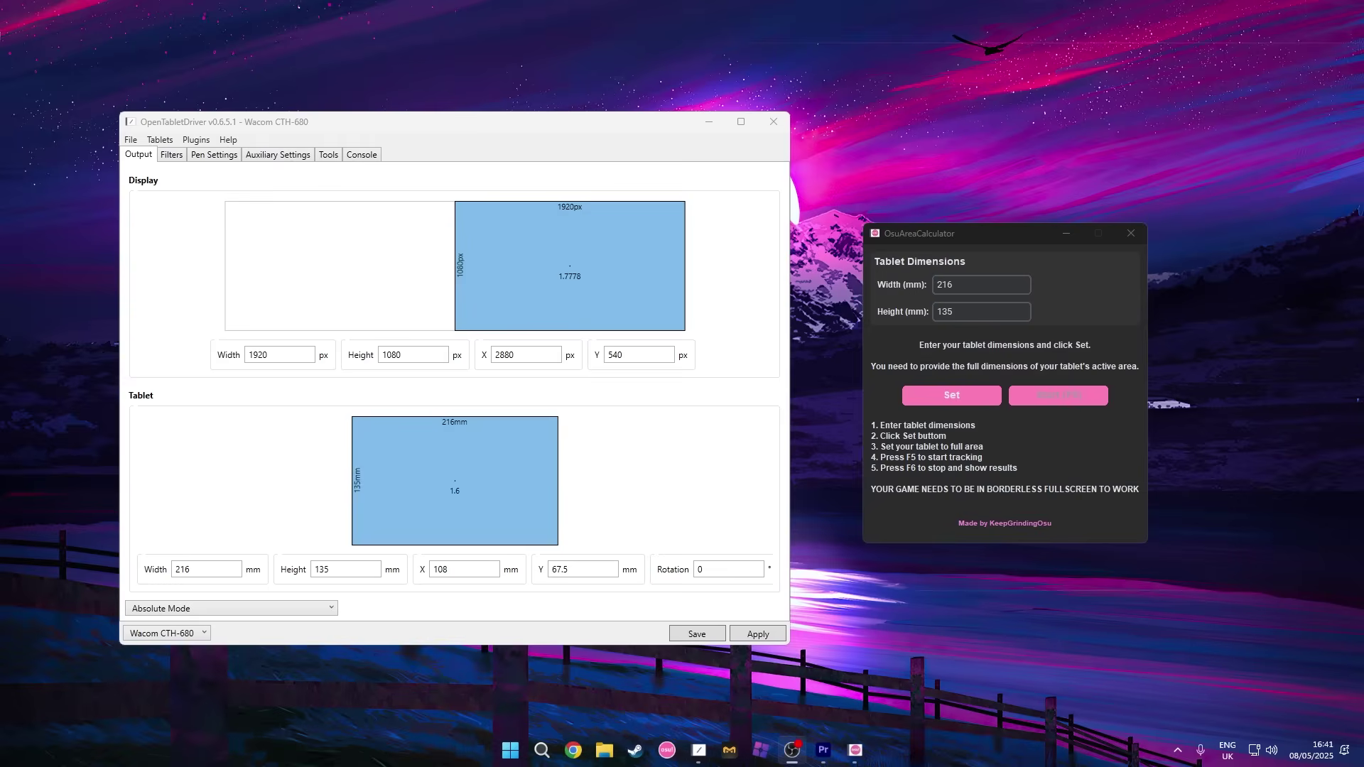
- Launch AutoHotkey by searching 'autohotkey' in the Start menu
{"action": "left_click", "coordinate": [511, 752]}
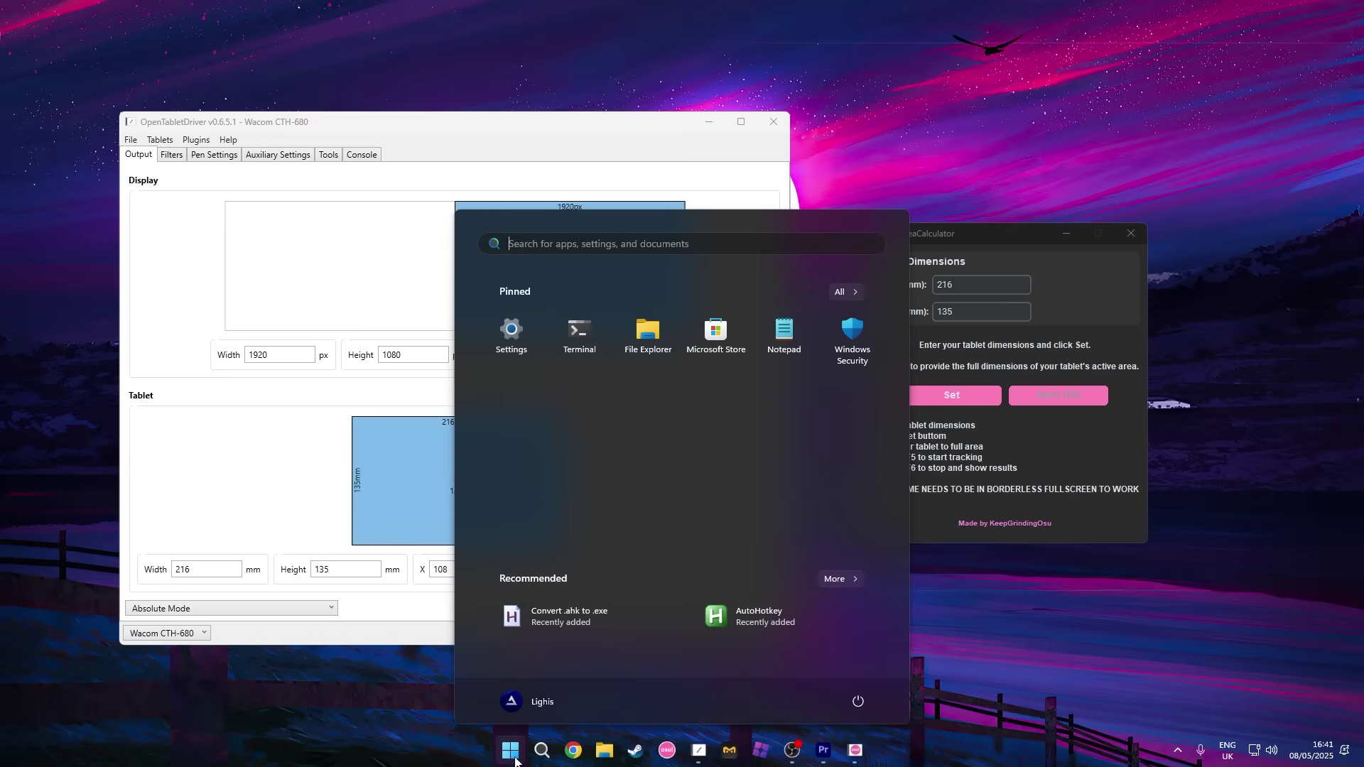
{"action": "left_click", "coordinate": [515, 760]}
{"action": "left_click", "coordinate": [515, 760]}
{"action": "type", "text": "autohotkey"}
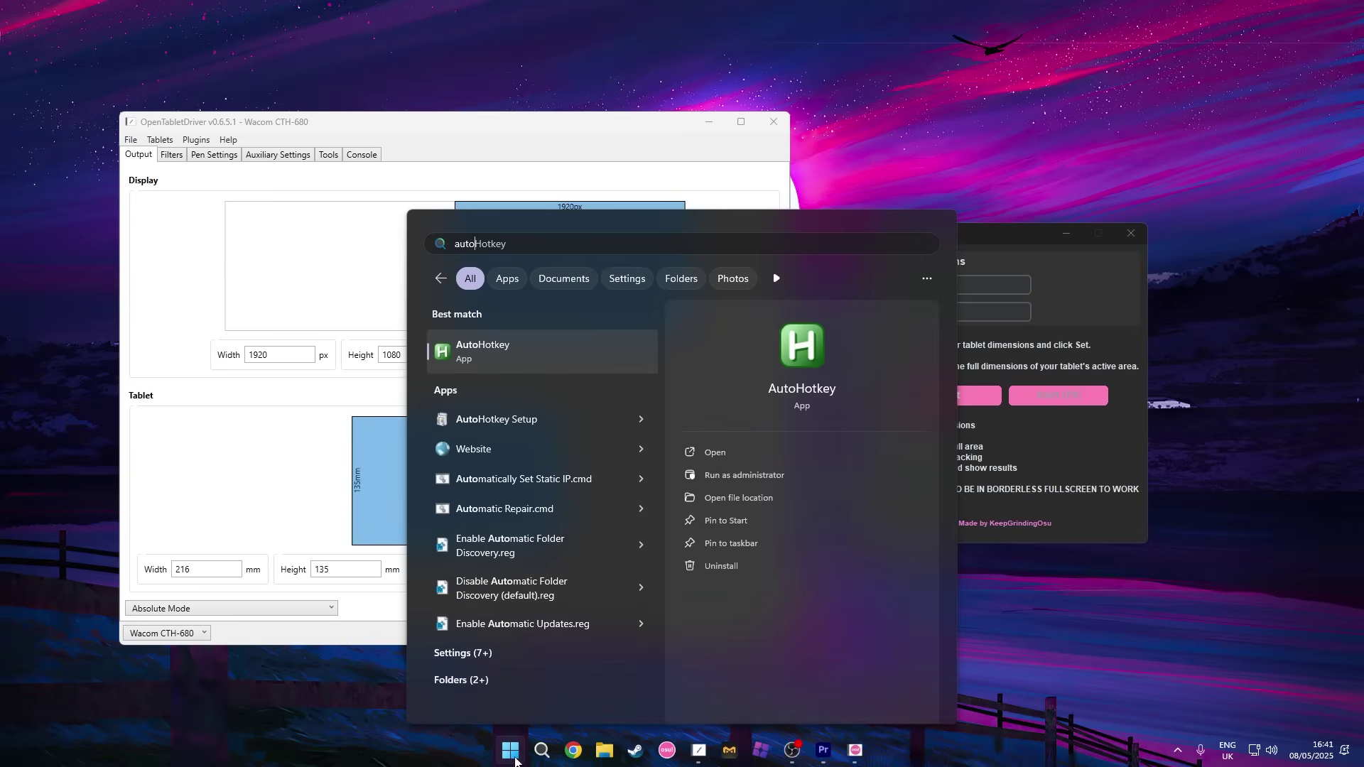
{"action": "key", "text": "Return"}
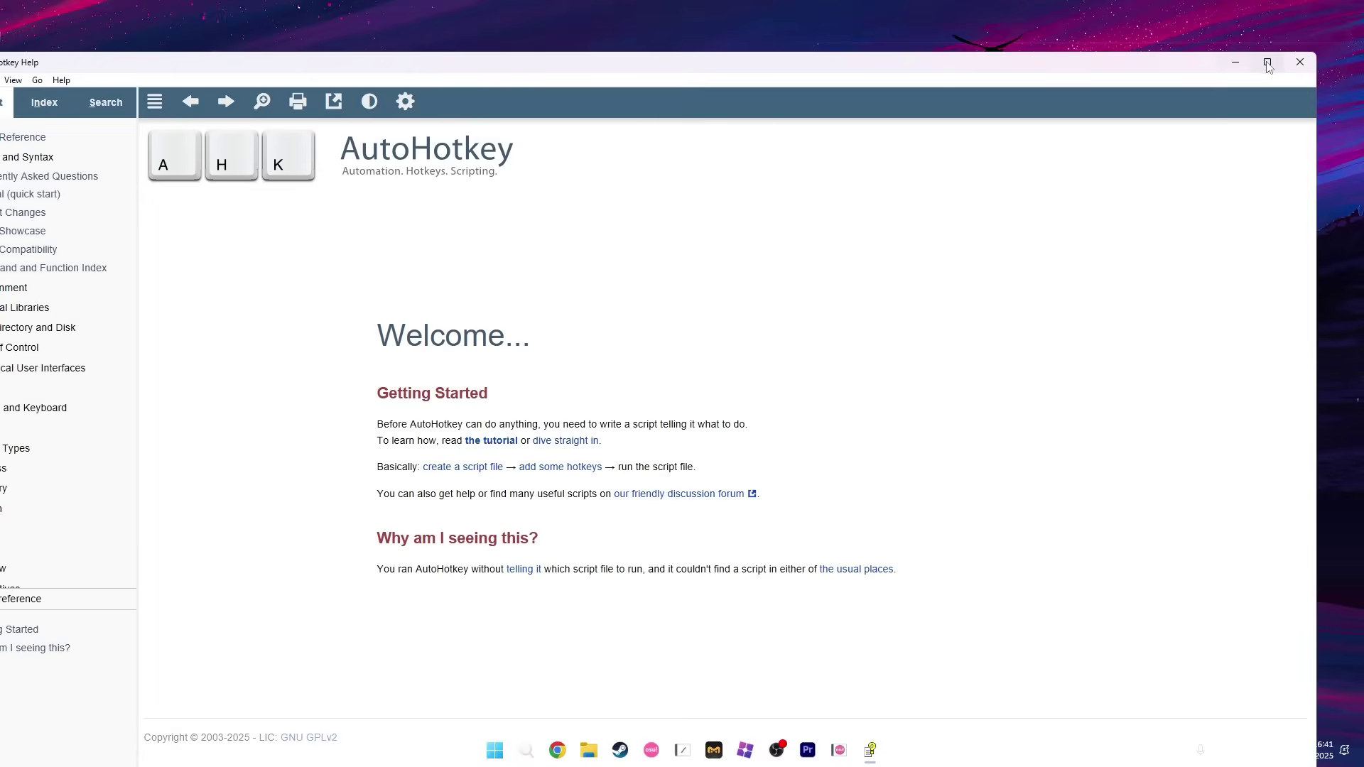
- Put the AutoHotkey Help window away and launch osu! from the taskbar
{"action": "left_click", "coordinate": [1267, 62]}
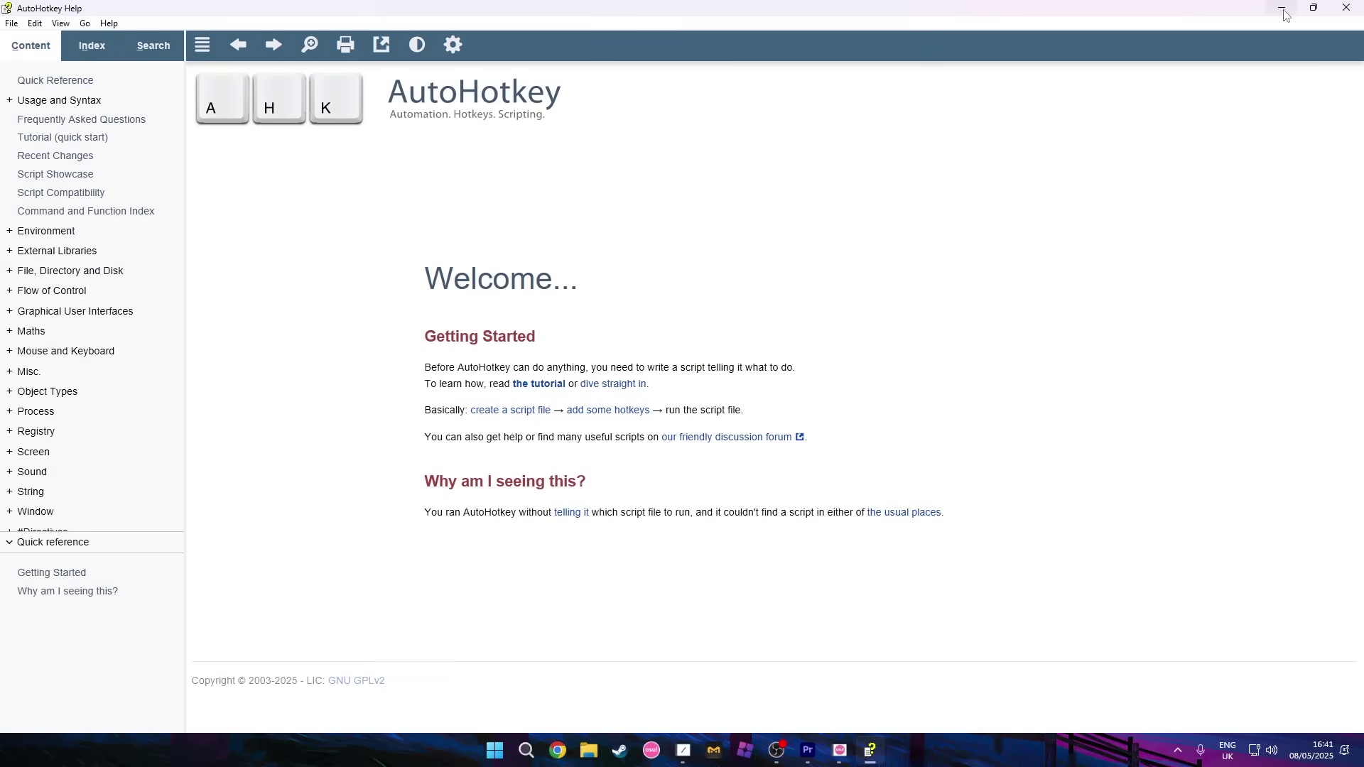
{"action": "left_click", "coordinate": [1283, 14]}
{"action": "left_click", "coordinate": [648, 755]}
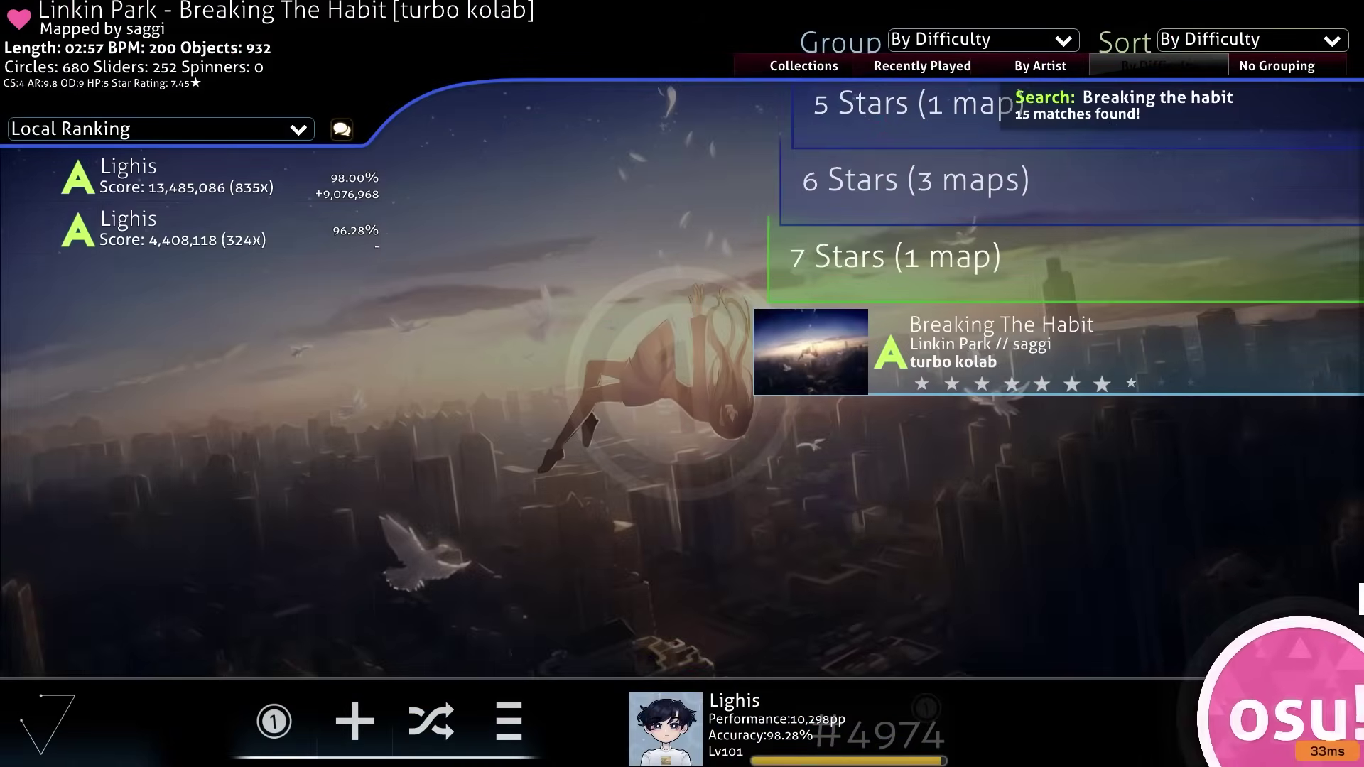
- Check the 1920x1080 borderless setting, switch to Global Ranking, and bring up OpenTabletDriver
{"action": "key", "text": "ctrl+o"}
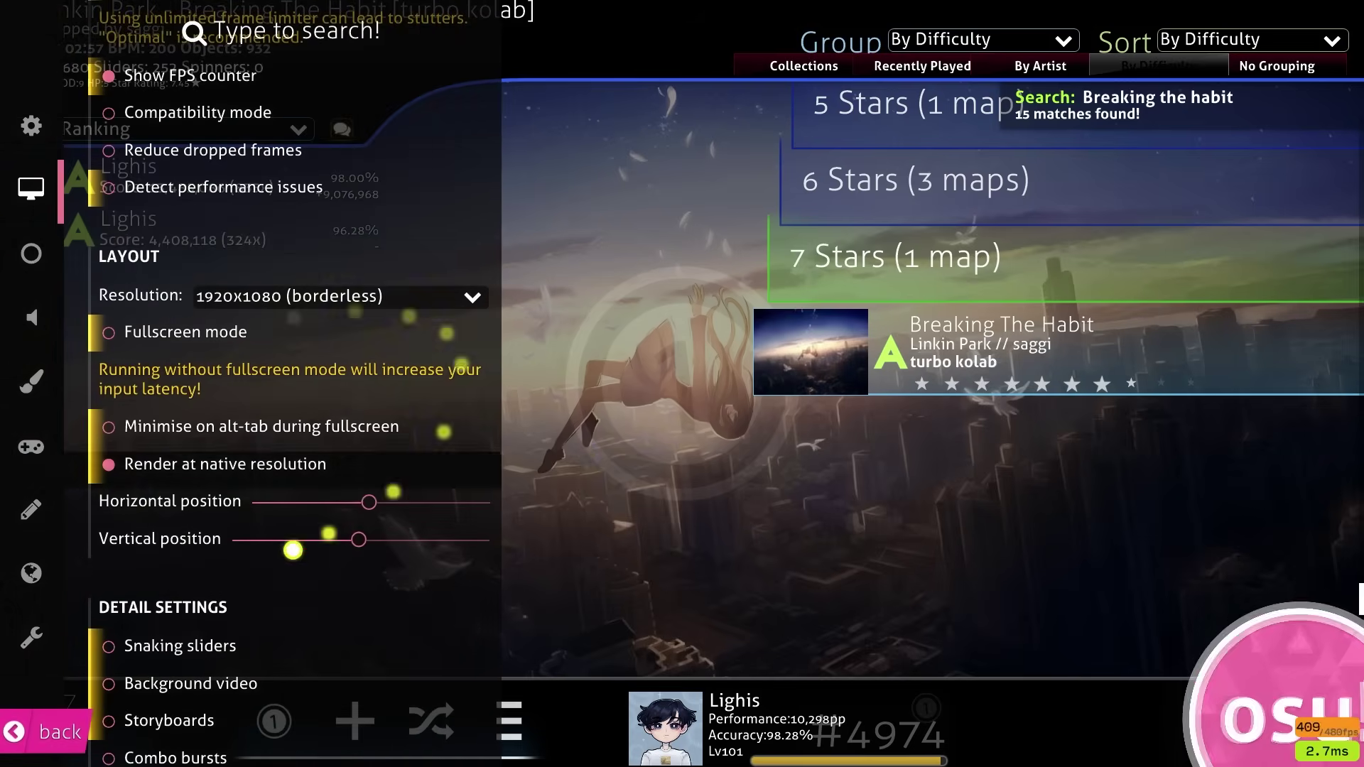
{"action": "key", "text": "Escape"}
{"action": "key", "text": "super"}
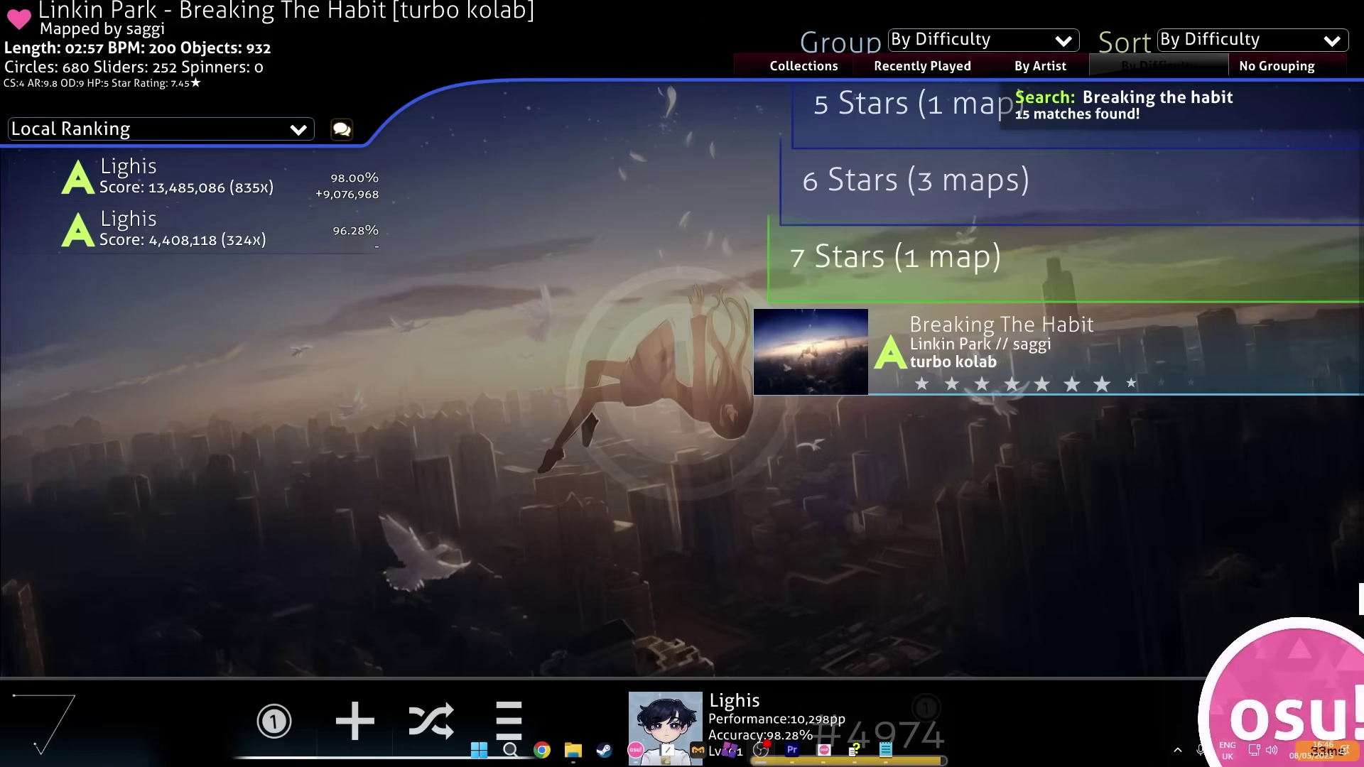
{"action": "key", "text": "alt+Tab"}
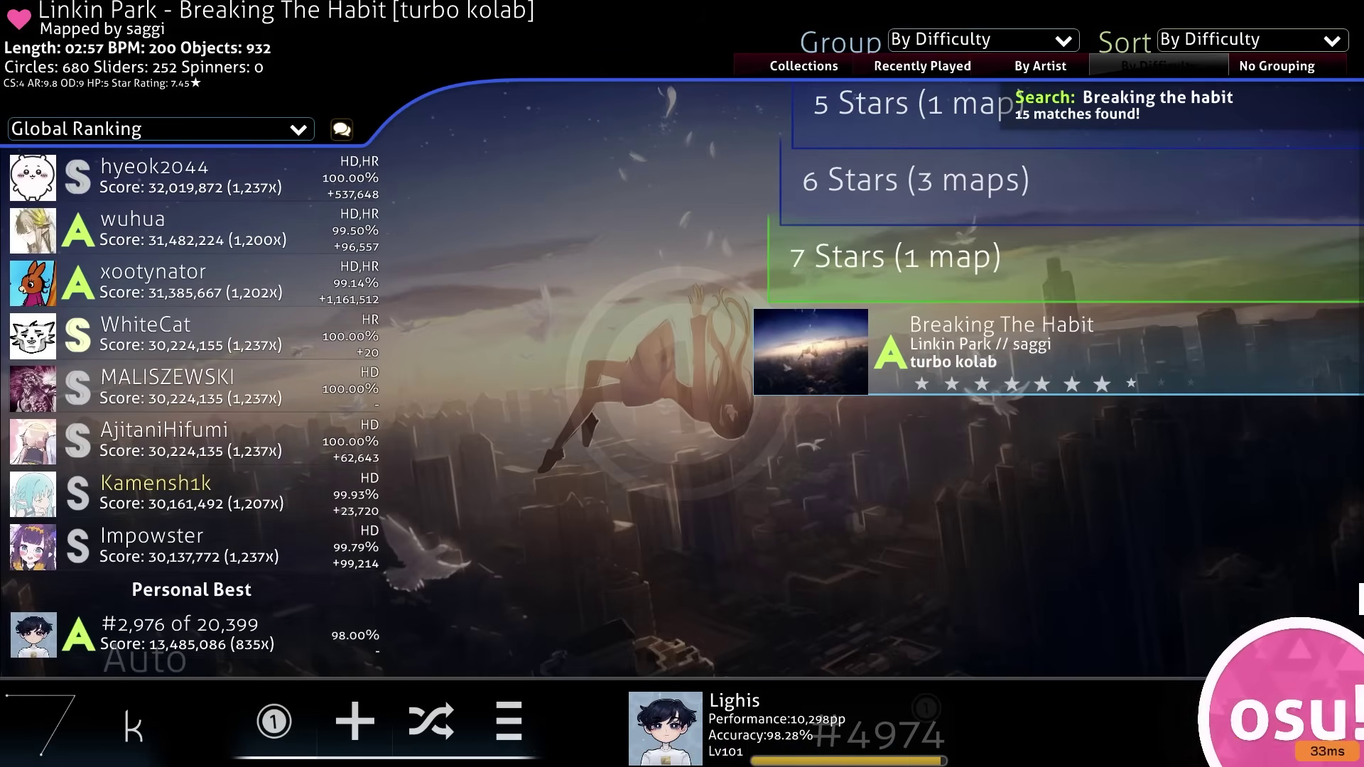
{"action": "key", "text": "alt+Tab"}
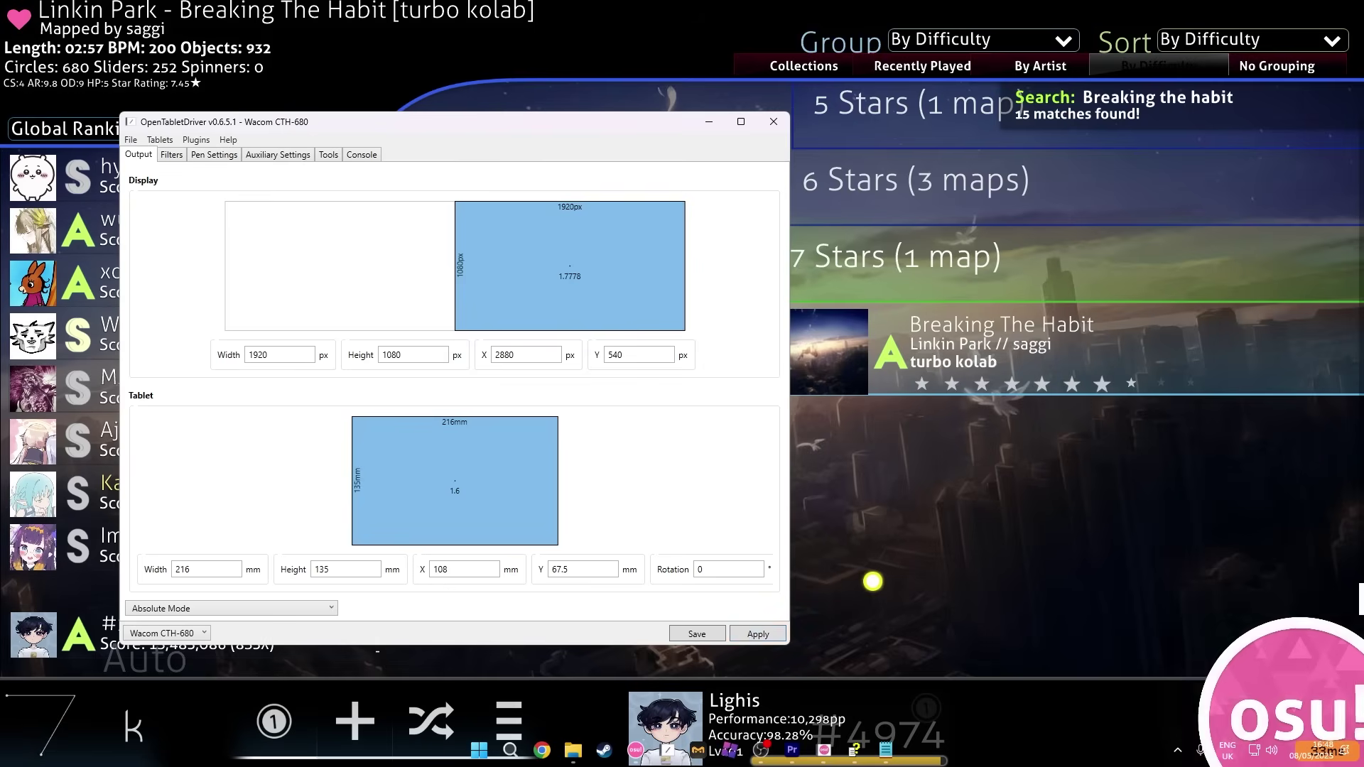
- Set the 216 × 135 mm dimensions in OsuAreaCalculator to start tracking, then return to osu!
{"action": "key", "text": "alt+Tab"}
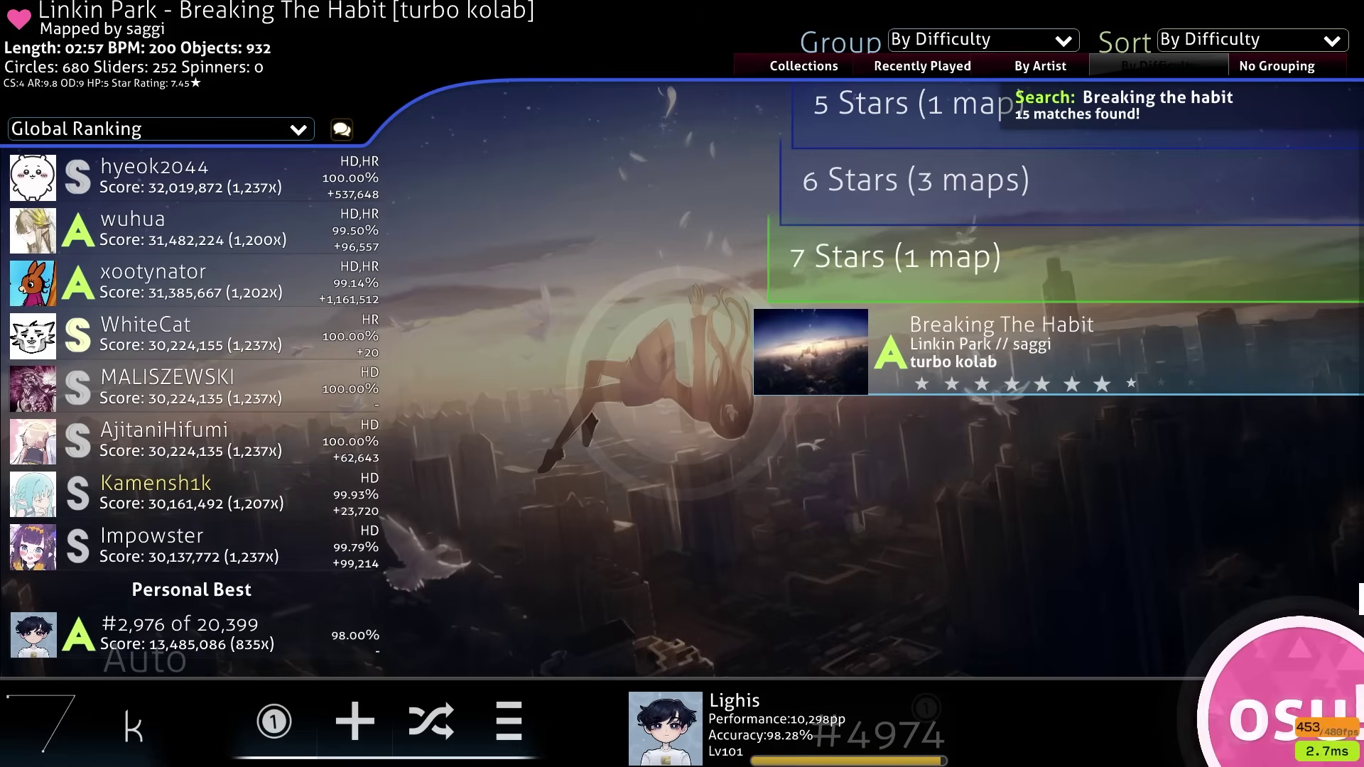
{"action": "key", "text": "alt+Tab"}
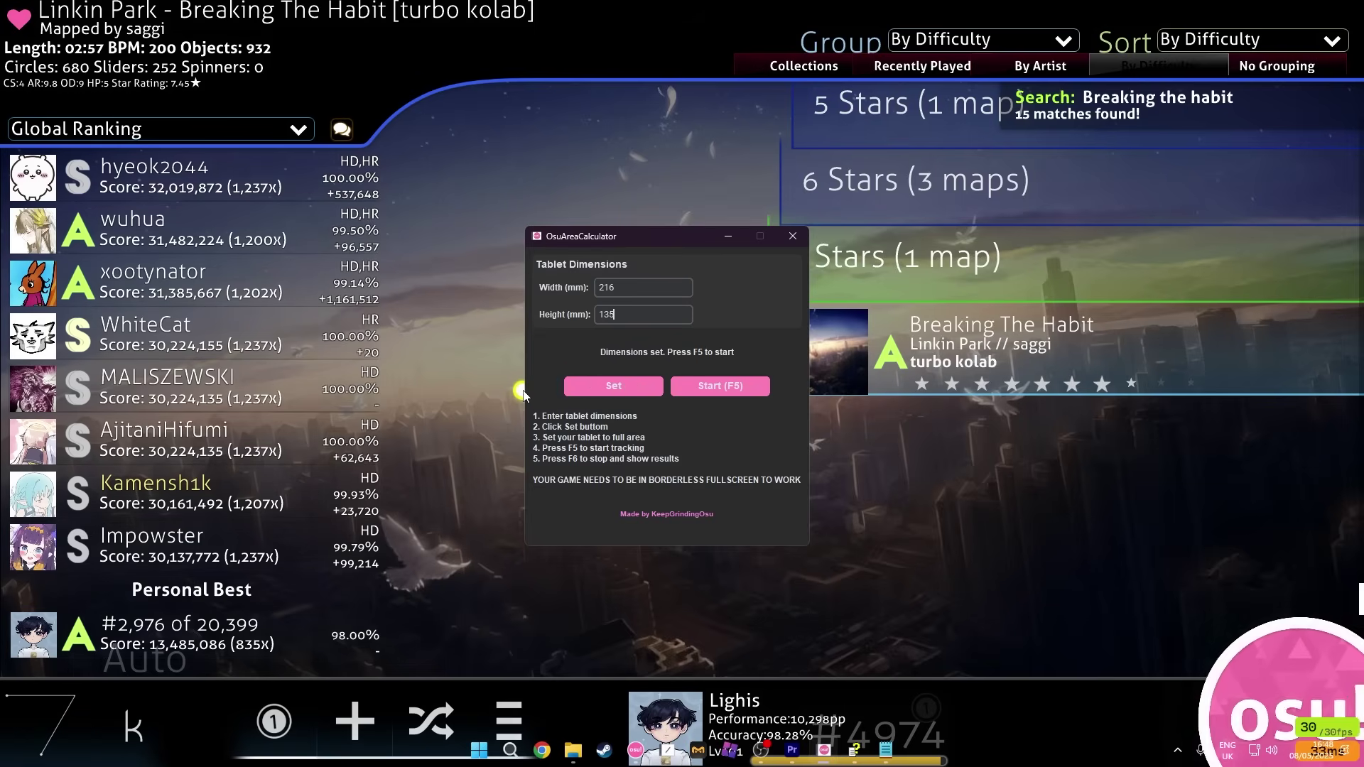
{"action": "key", "text": "alt+Tab"}
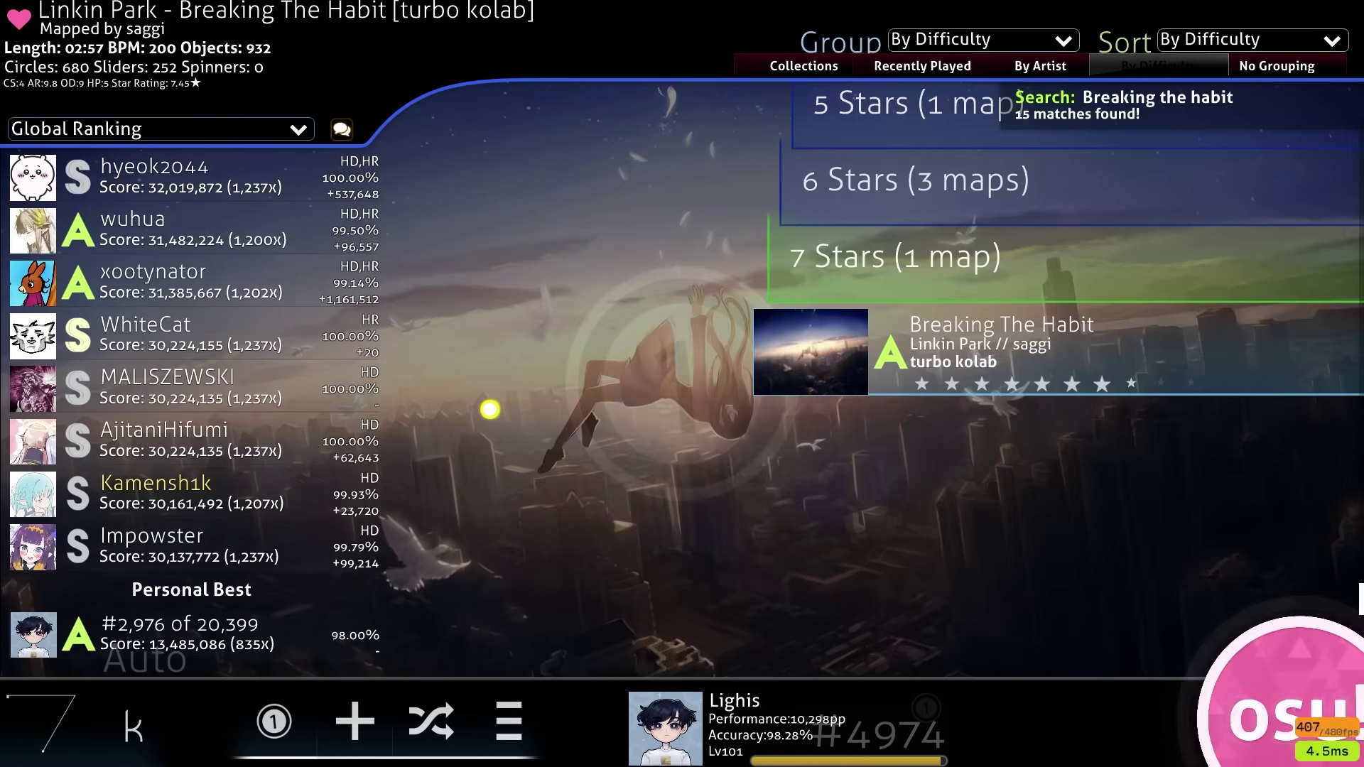
- Check the mods without changes and start playing Breaking The Habit
{"action": "key", "text": "F1"}
{"action": "key", "text": "Escape"}
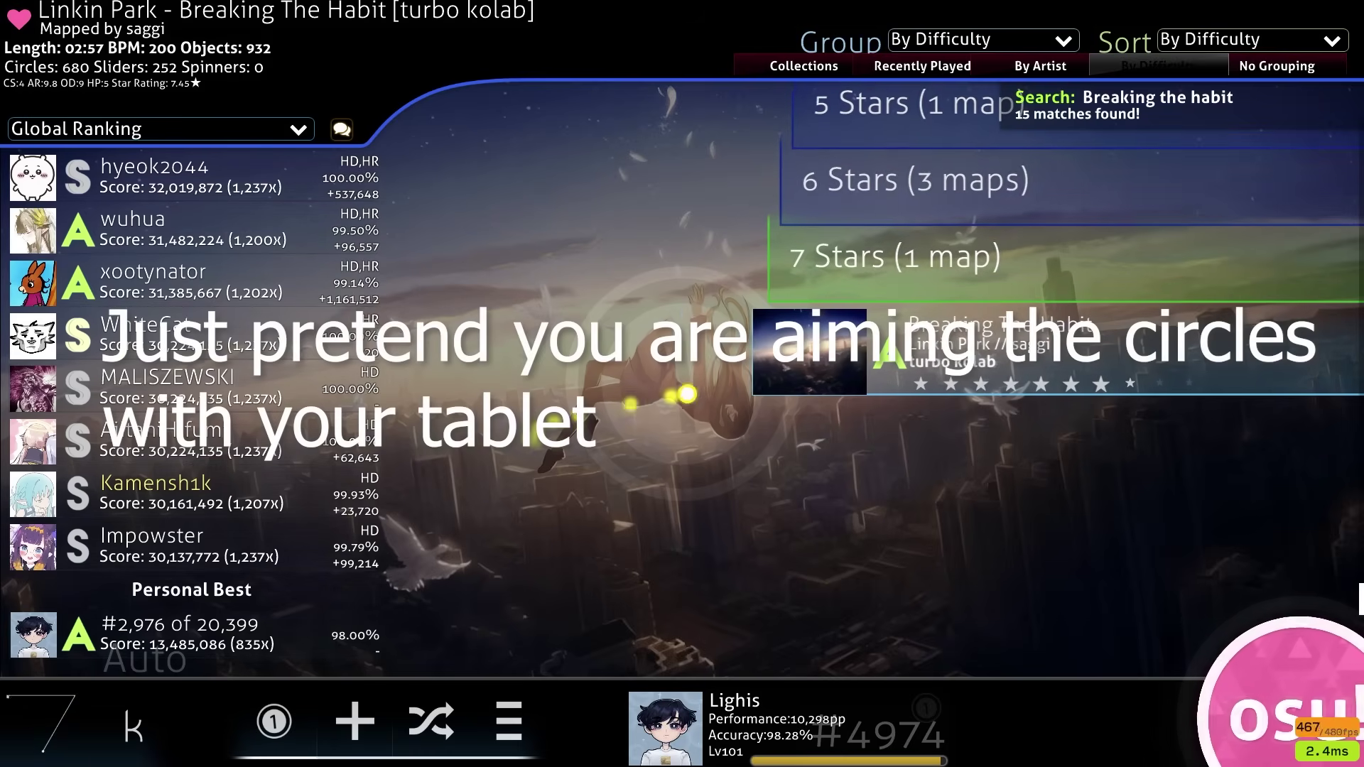
{"action": "key", "text": "Return"}
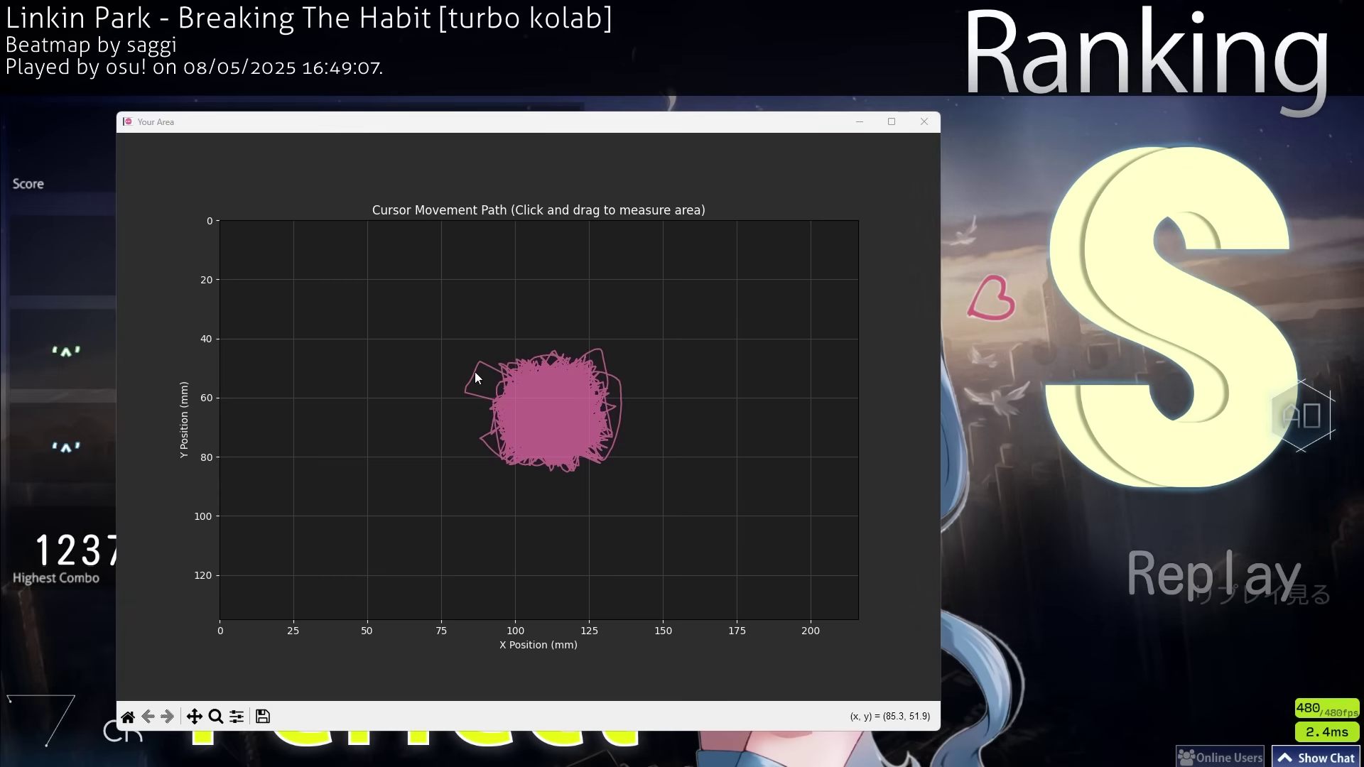
- Outline the cursor cluster for a 60.1 × 40.2 mm area and place OpenTabletDriver beside the plot
{"action": "left_click_drag", "start_coordinate": [501, 371], "coordinate": [523, 396]}
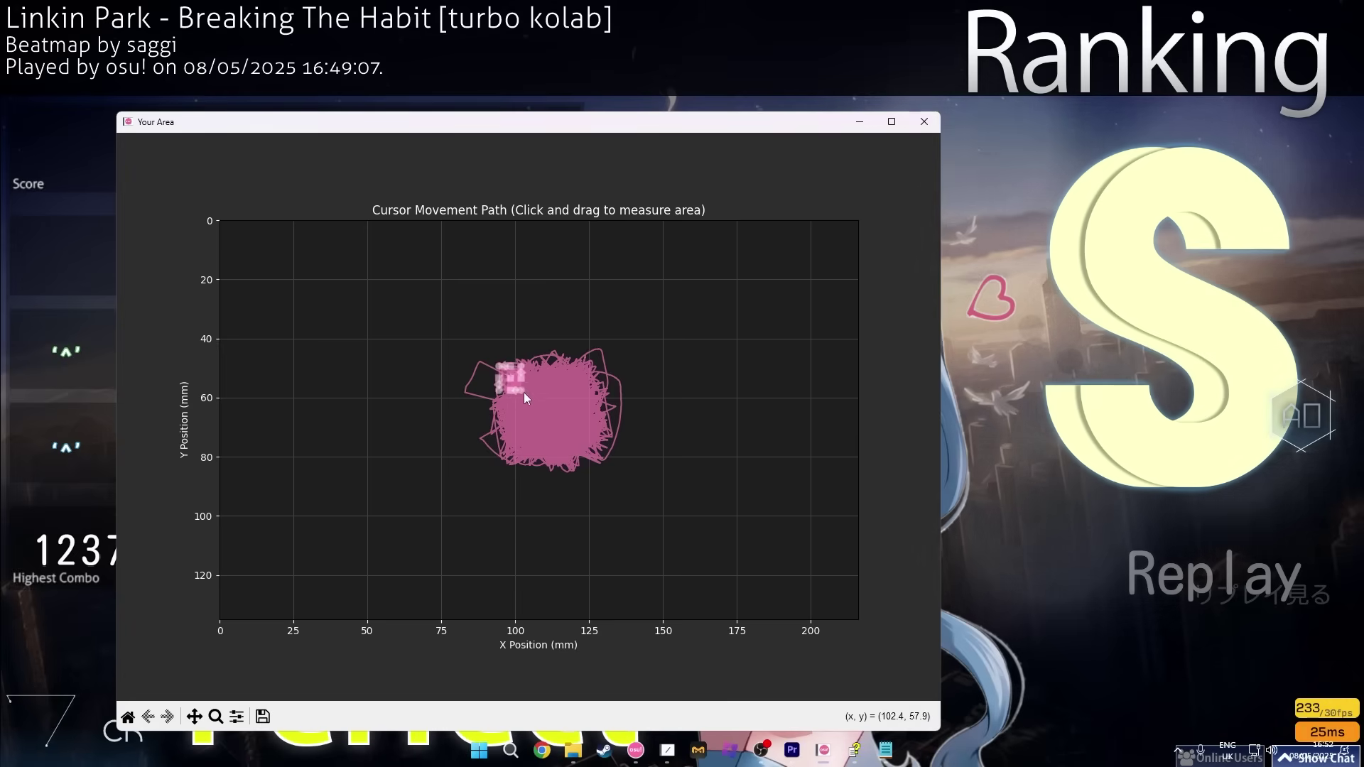
{"action": "left_click_drag", "start_coordinate": [604, 460], "coordinate": [569, 419]}
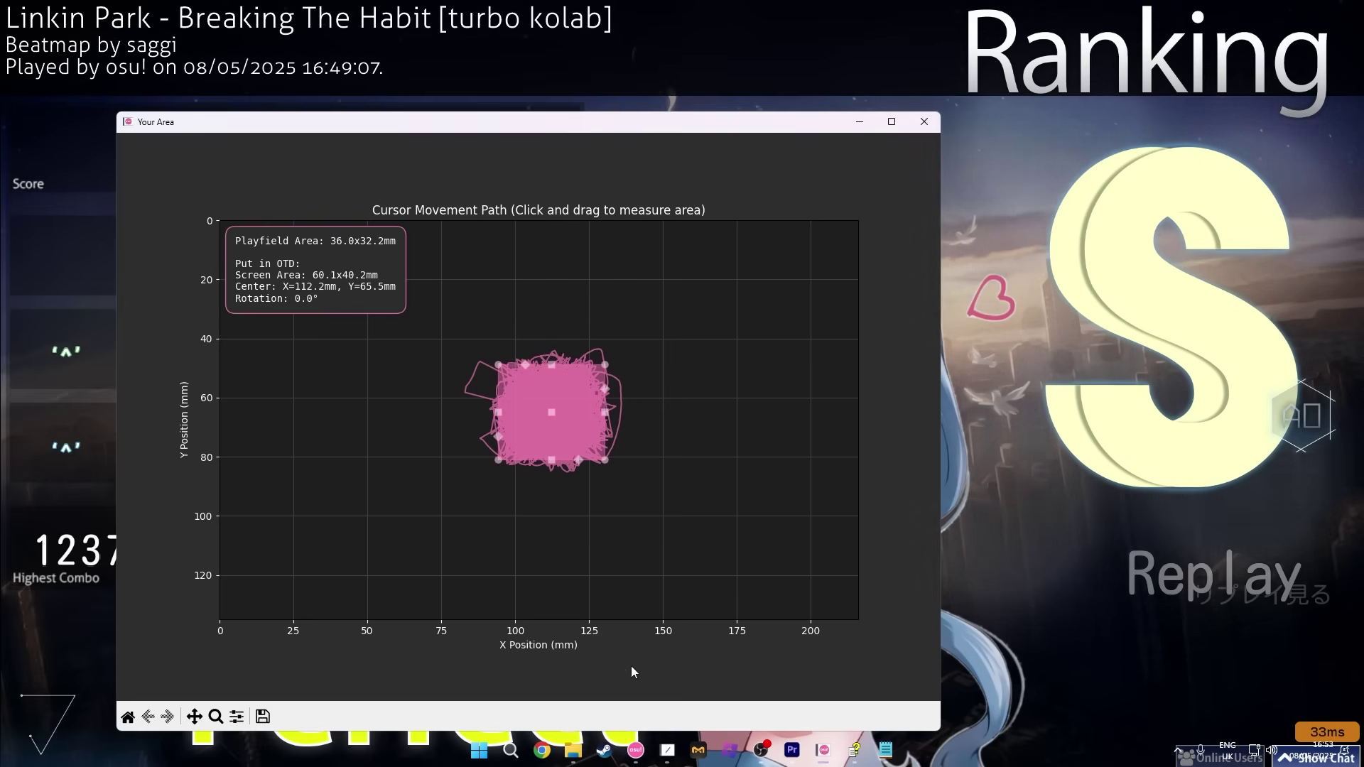
{"action": "left_click", "coordinate": [667, 750]}
{"action": "left_click_drag", "start_coordinate": [427, 135], "coordinate": [913, 184]}
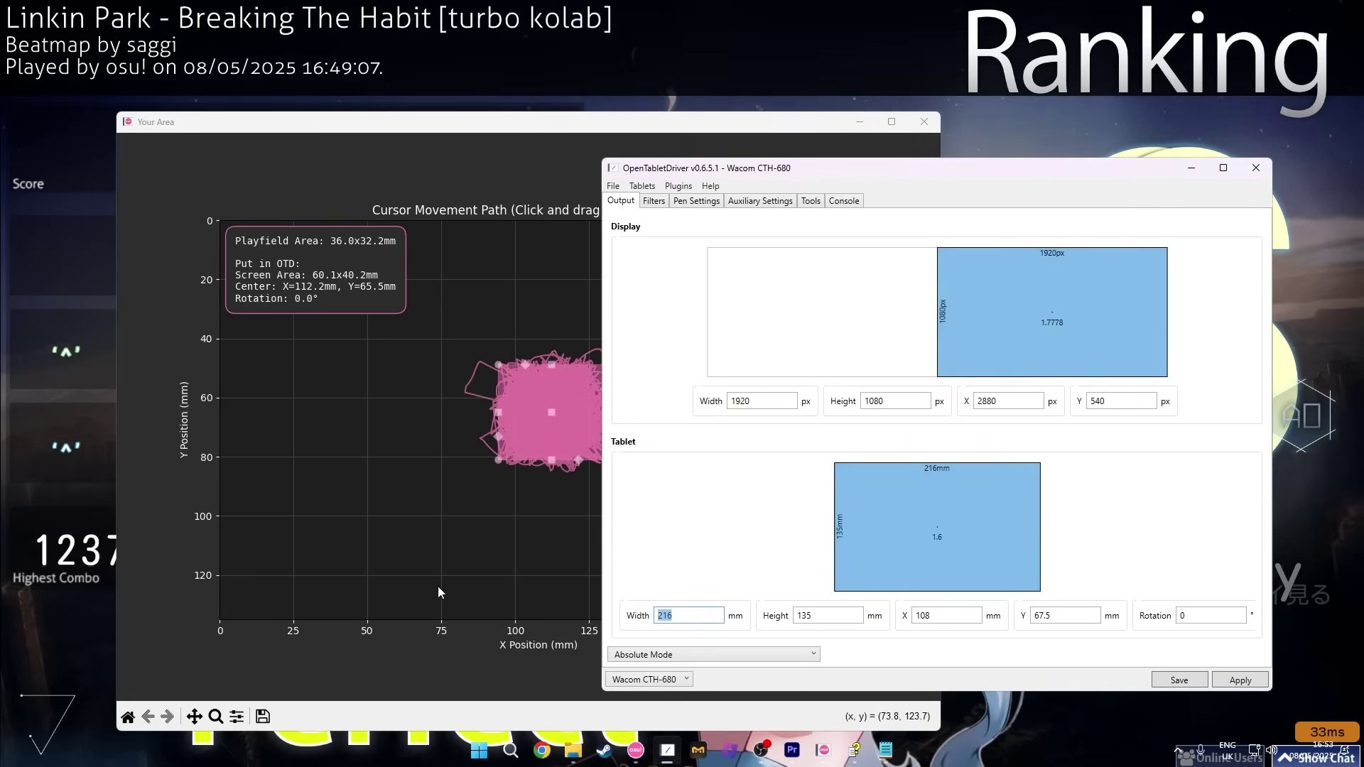
- Enter the tablet area width as 60.1 mm and begin replacing the height value
{"action": "type", "text": "60.1"}
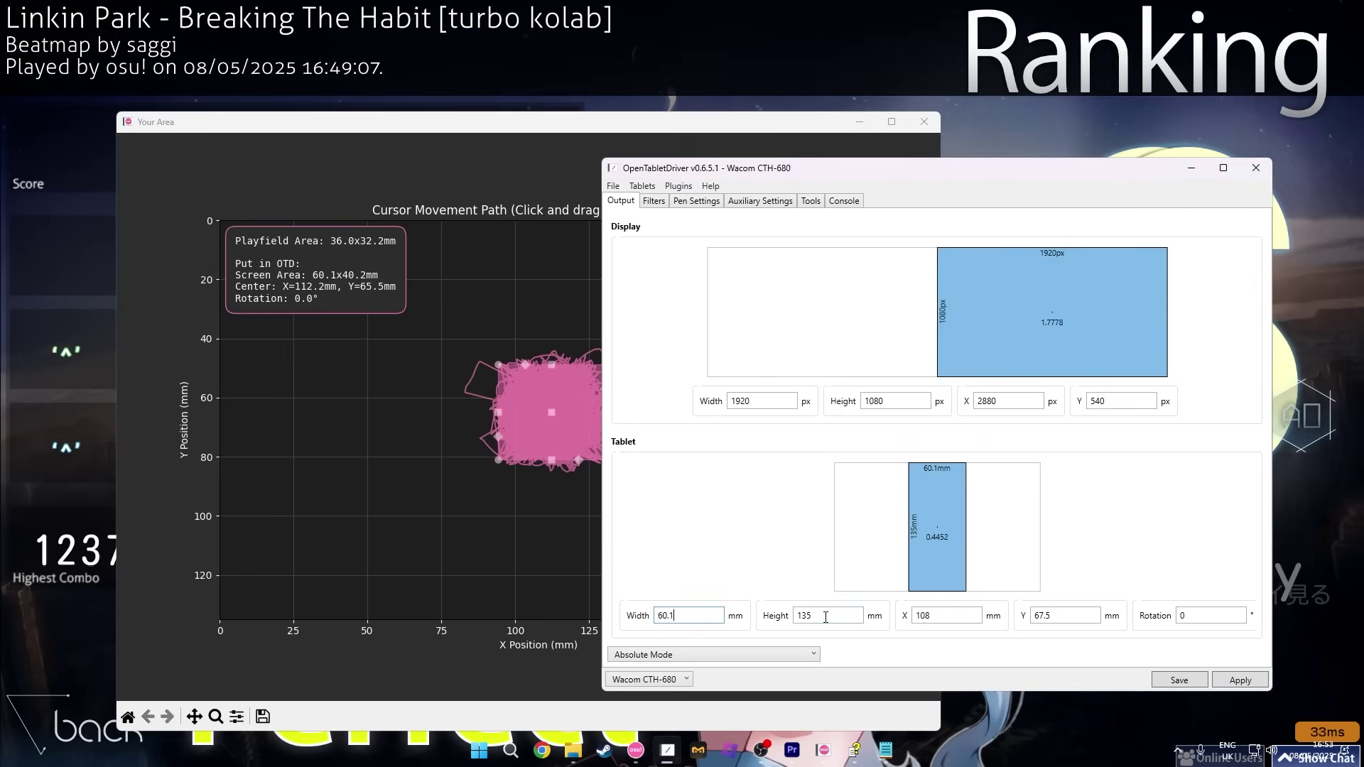
{"action": "double_click", "coordinate": [825, 617]}
{"action": "type", "text": "4"}
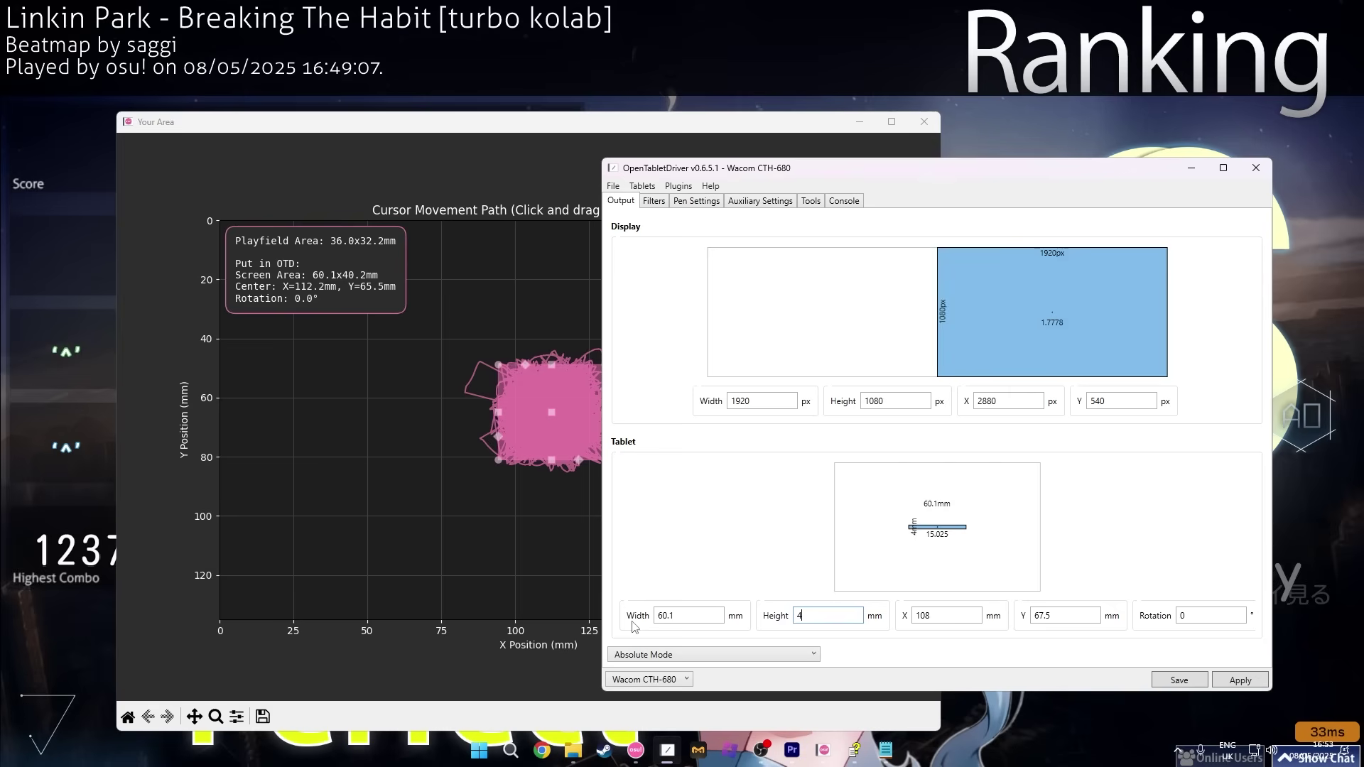